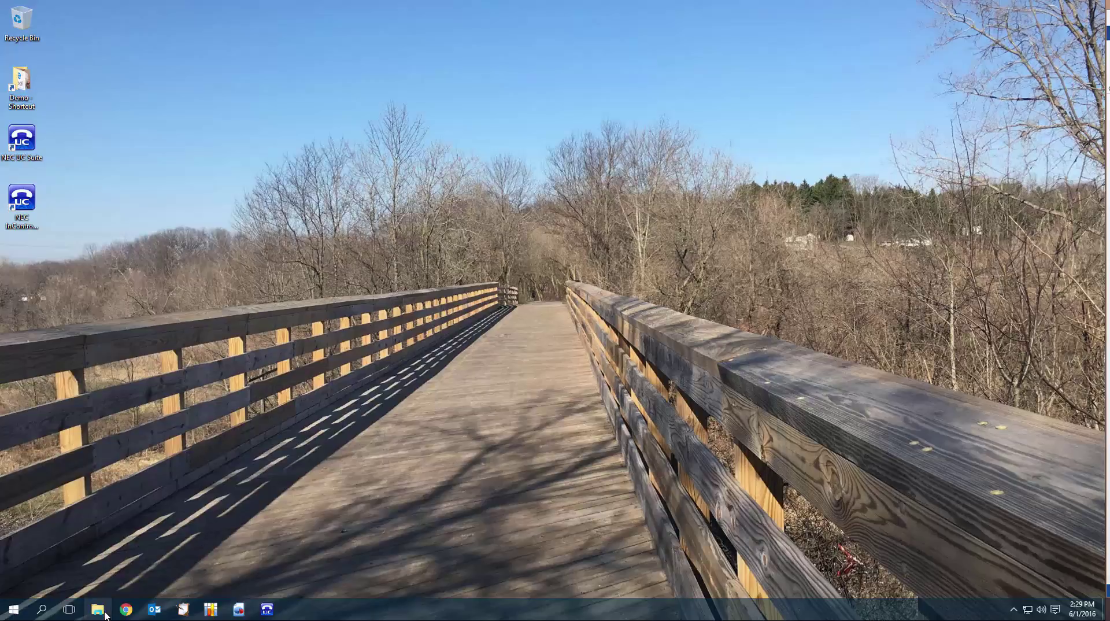
Launch UC Suite-SSL from Chrome's apps page, leave the browser closed, and sign in with the remembered credentials.
{"action": "left_click", "coordinate": [123, 613]}
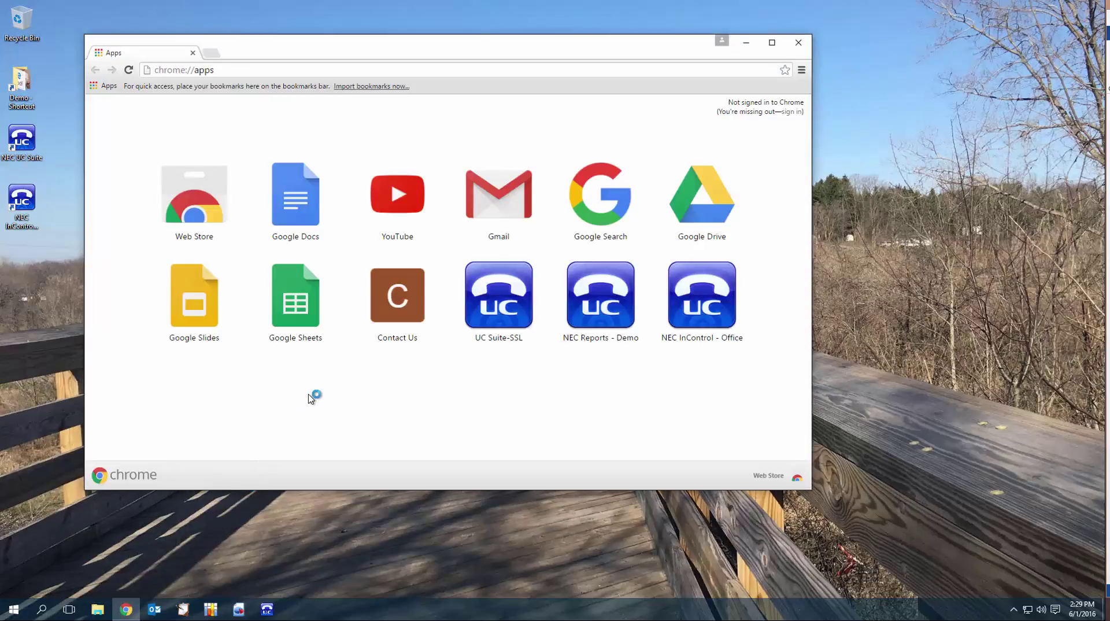
{"action": "left_click", "coordinate": [511, 293]}
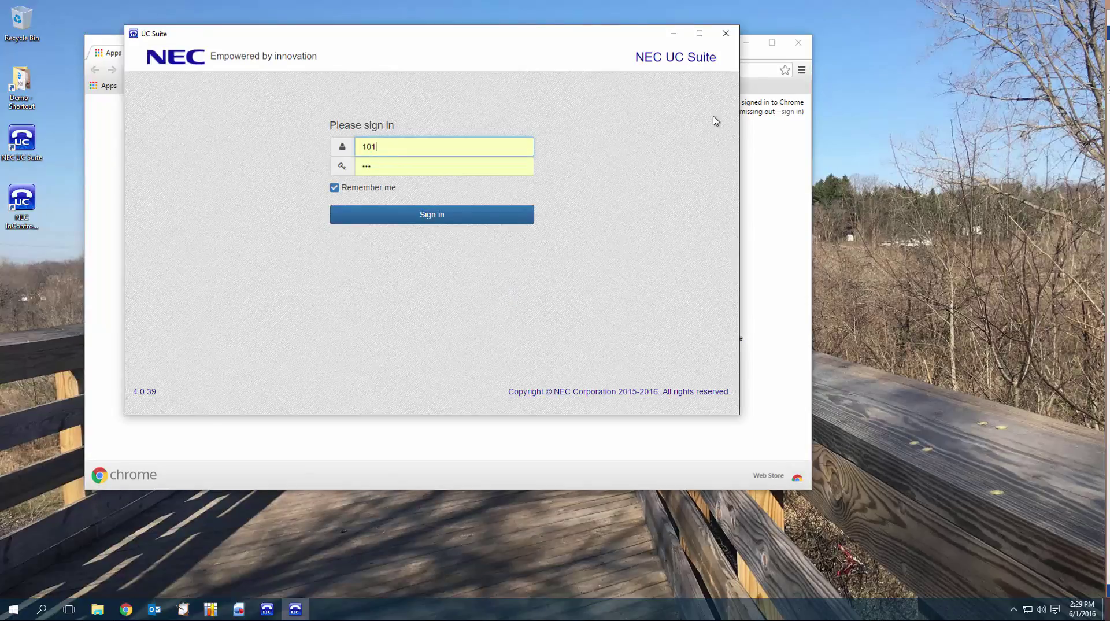
{"action": "left_click", "coordinate": [800, 43]}
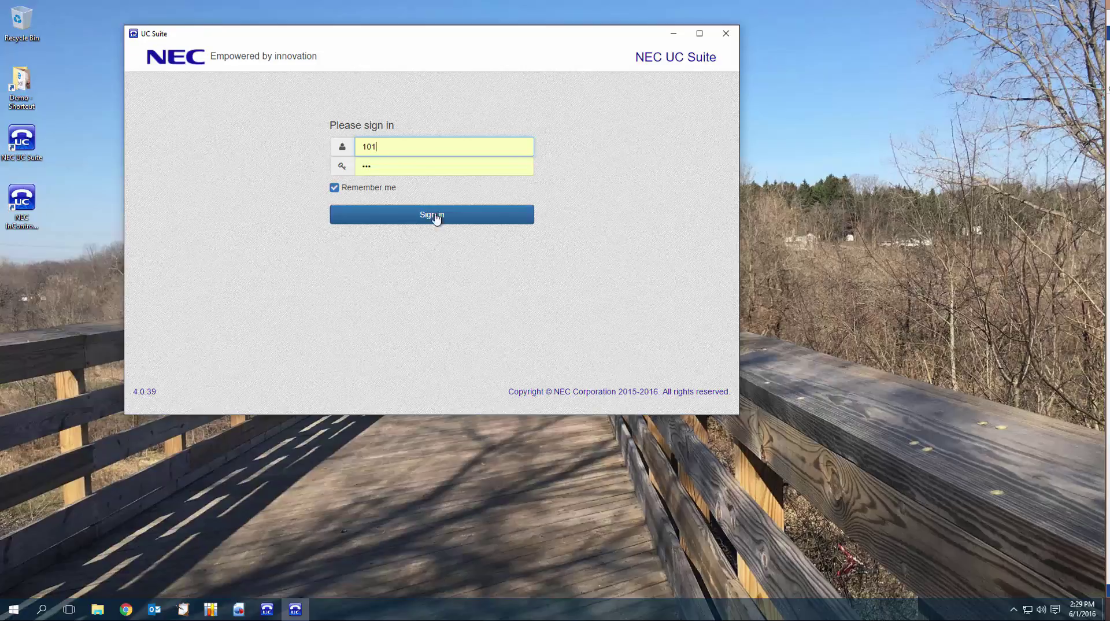
{"action": "left_click", "coordinate": [412, 225]}
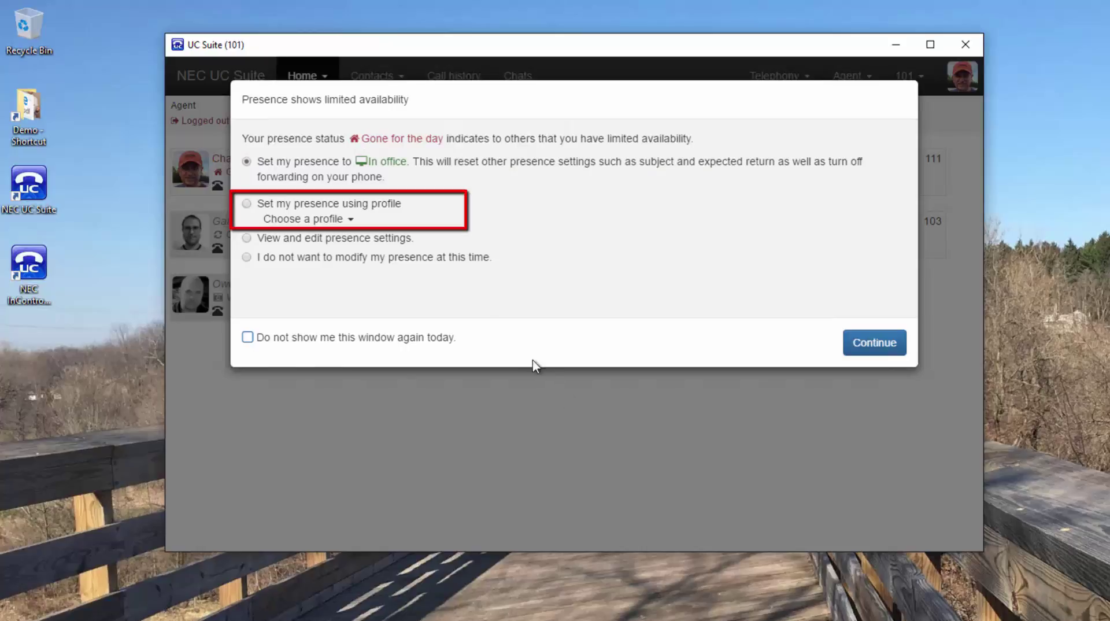
Check the available presence profiles, but set the presence to In office and continue.
{"action": "left_click", "coordinate": [247, 204]}
{"action": "left_click", "coordinate": [272, 223]}
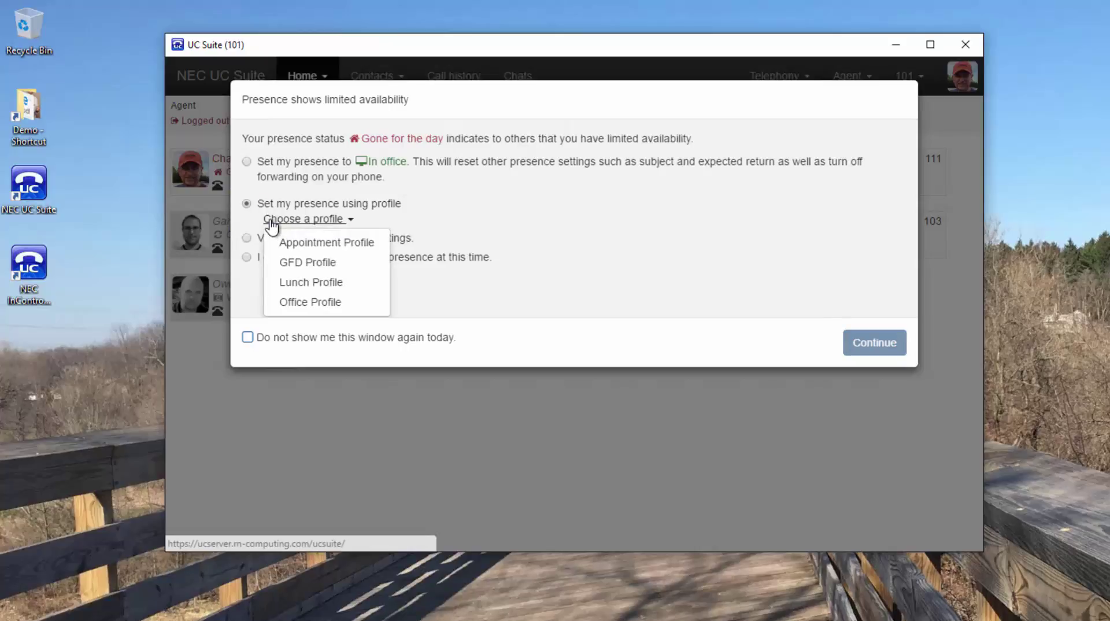
{"action": "left_click", "coordinate": [247, 162]}
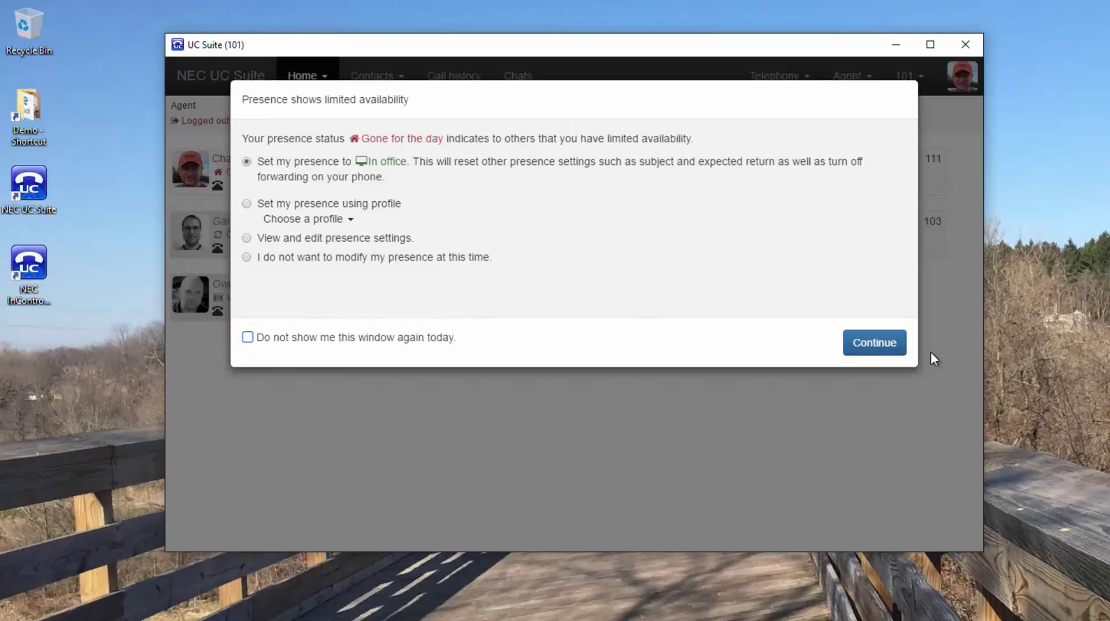
{"action": "left_click", "coordinate": [883, 348]}
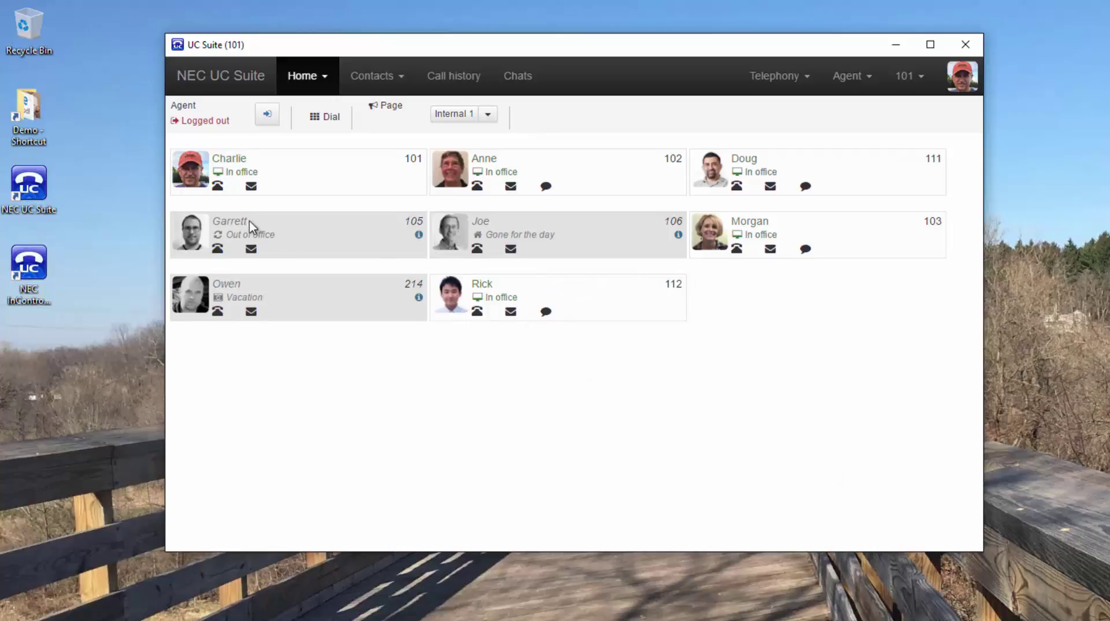
Review the absent contacts' presence, and open your own presence page from your photo before returning to the contact overview.
{"action": "mouse_move", "coordinate": [238, 226]}
{"action": "mouse_move", "coordinate": [486, 231]}
{"action": "mouse_move", "coordinate": [232, 295]}
{"action": "left_click", "coordinate": [202, 180]}
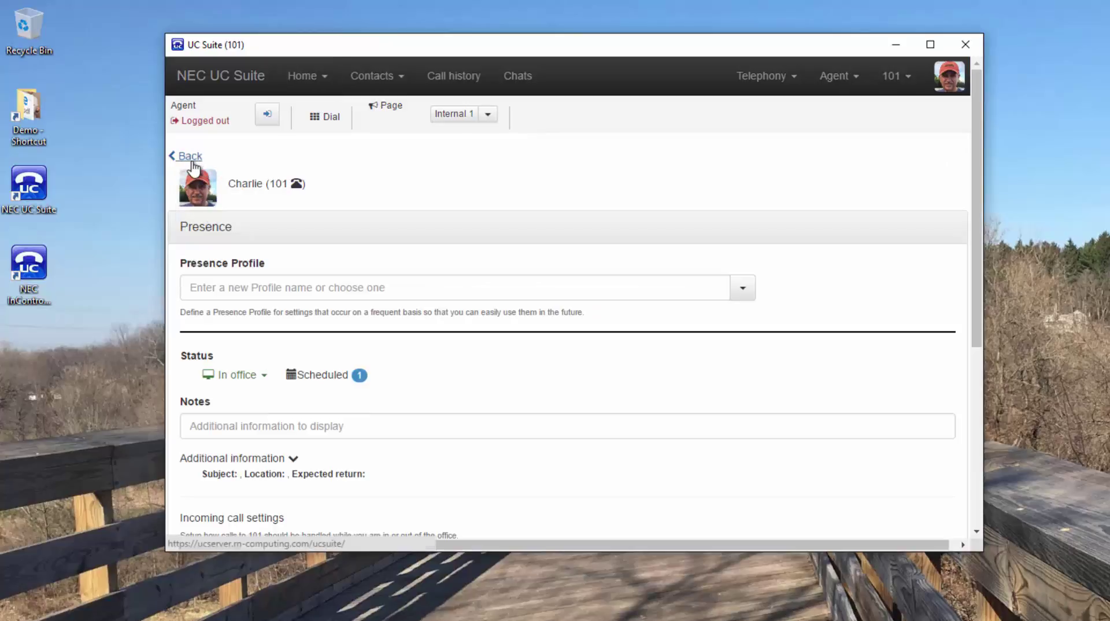
{"action": "left_click", "coordinate": [183, 156]}
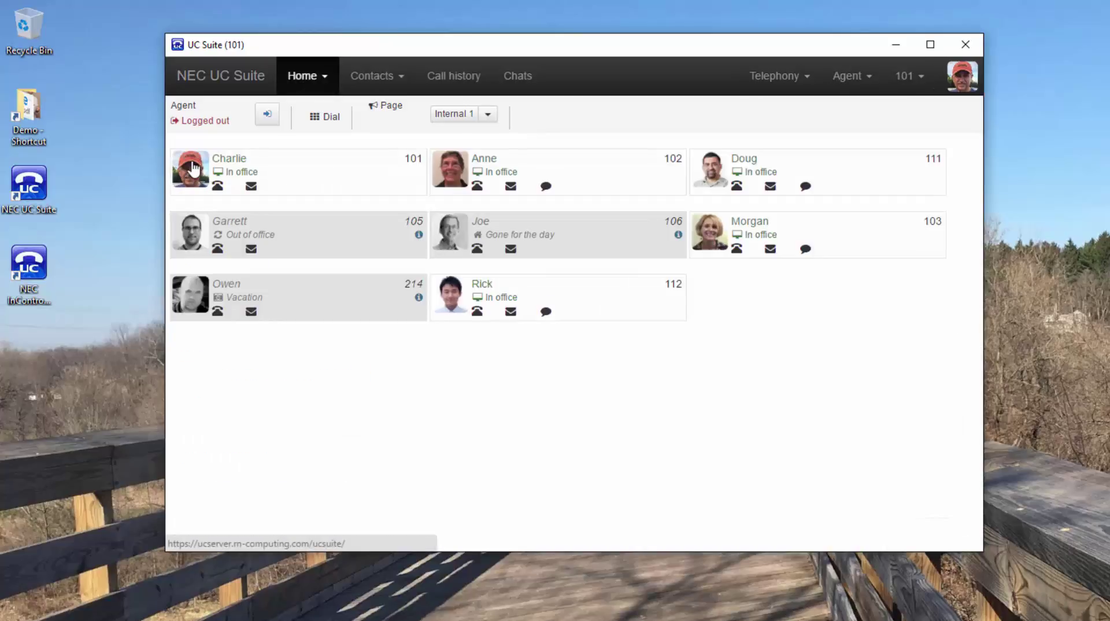
Open your own presence settings from the account options and examine the selectable presence profiles and statuses.
{"action": "left_click", "coordinate": [910, 81]}
{"action": "left_click", "coordinate": [870, 113]}
{"action": "left_click", "coordinate": [743, 296]}
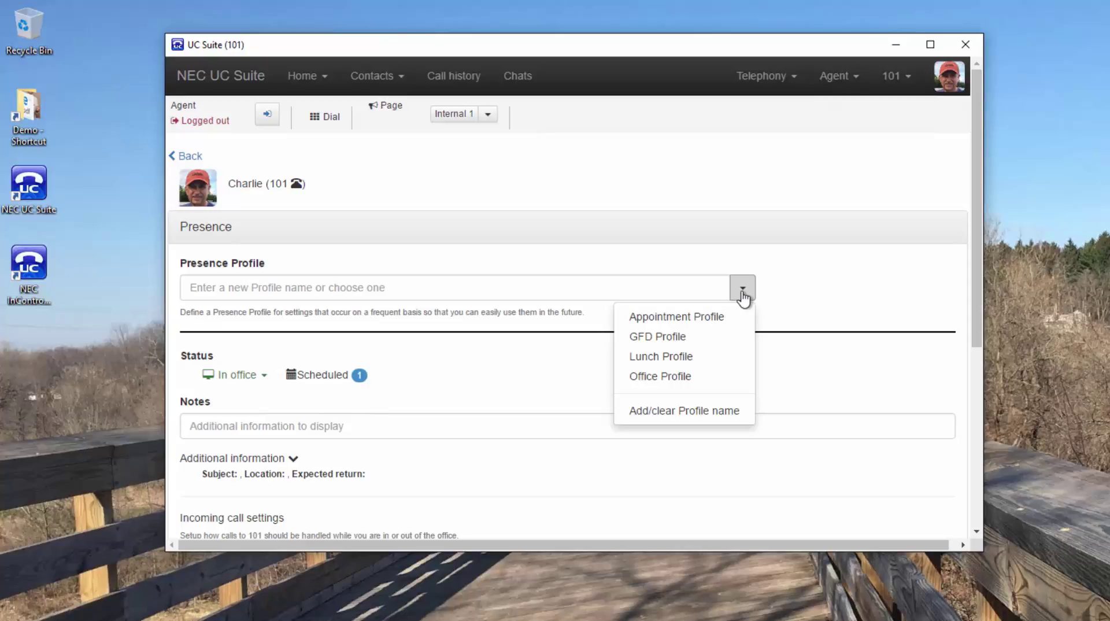
{"action": "left_click", "coordinate": [743, 296]}
{"action": "left_click", "coordinate": [259, 377]}
{"action": "left_click", "coordinate": [259, 380]}
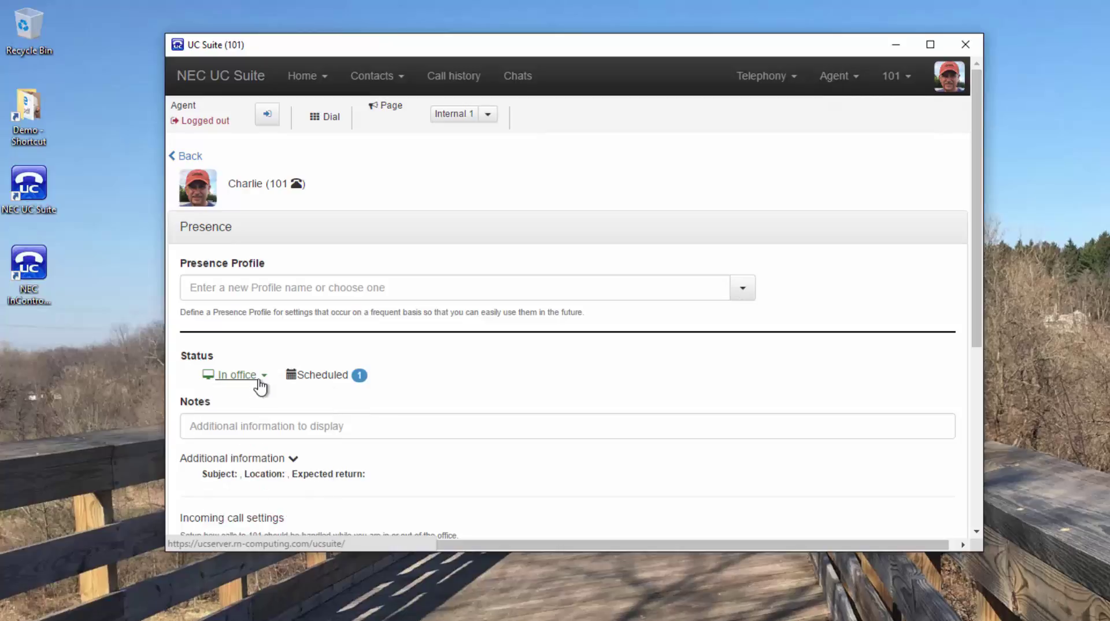
Expand the additional information to view the subject, location and expected return fields.
{"action": "left_click", "coordinate": [293, 460]}
{"action": "scroll", "coordinate": [292, 462], "scroll_direction": "down", "scroll_amount": 4}
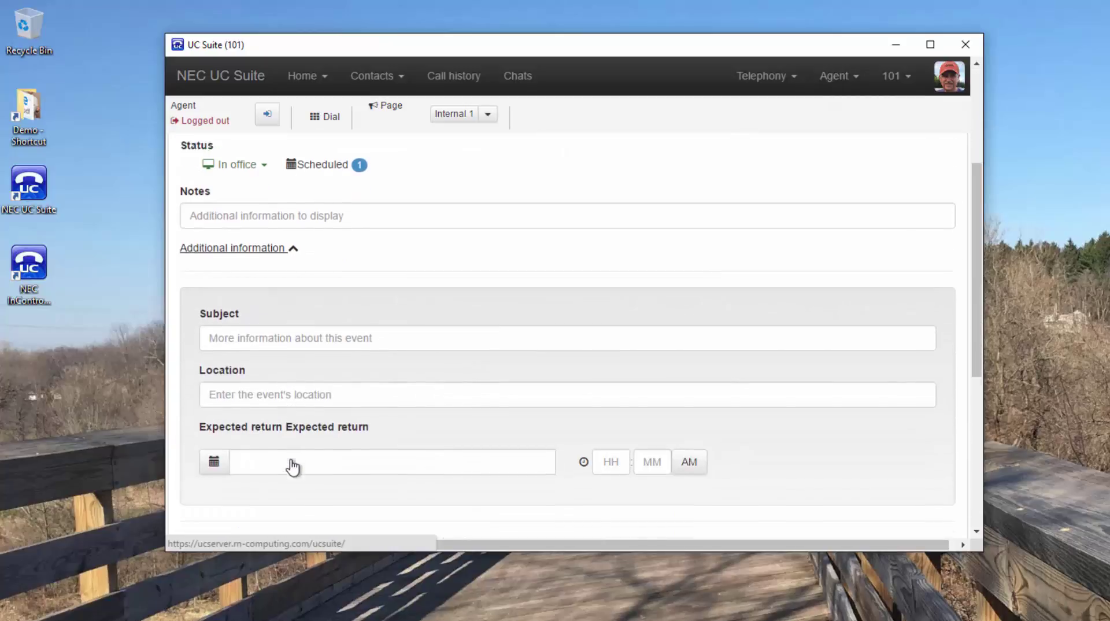
{"action": "scroll", "coordinate": [292, 466], "scroll_direction": "down", "scroll_amount": 1}
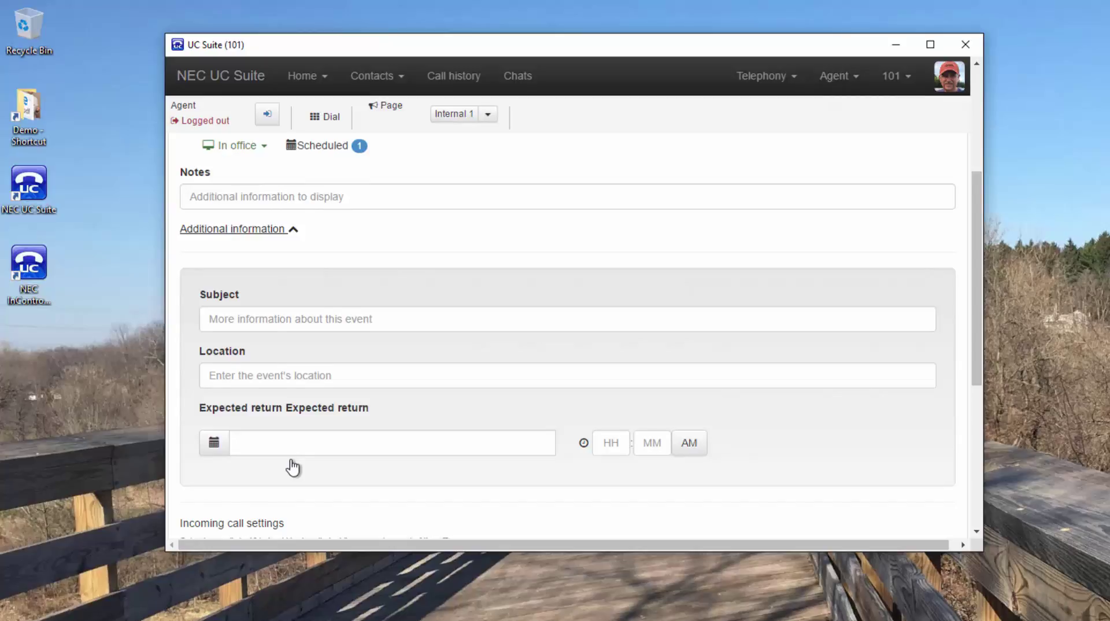
Examine the incoming call modes and the Mobility (Multi-Device Group) settings, and return to the home overview.
{"action": "scroll", "coordinate": [293, 467], "scroll_direction": "down", "scroll_amount": 2}
{"action": "scroll", "coordinate": [294, 464], "scroll_direction": "down", "scroll_amount": 2}
{"action": "left_click", "coordinate": [256, 426]}
{"action": "scroll", "coordinate": [257, 434], "scroll_direction": "down", "scroll_amount": 2}
{"action": "left_click", "coordinate": [423, 392]}
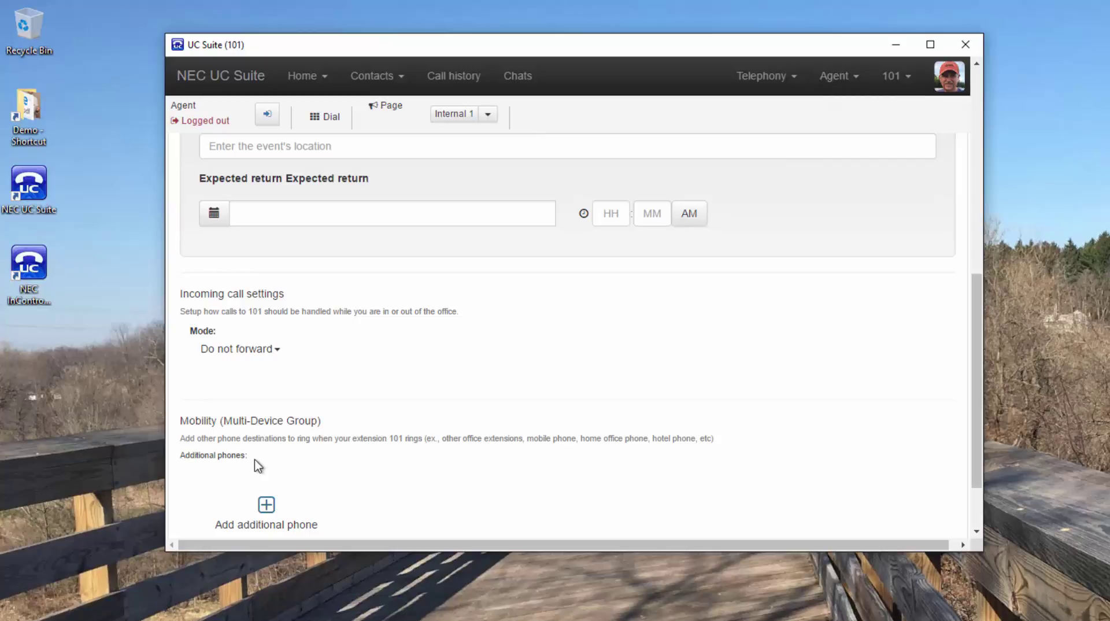
{"action": "scroll", "coordinate": [255, 463], "scroll_direction": "up", "scroll_amount": 6}
{"action": "scroll", "coordinate": [331, 367], "scroll_direction": "up", "scroll_amount": 6}
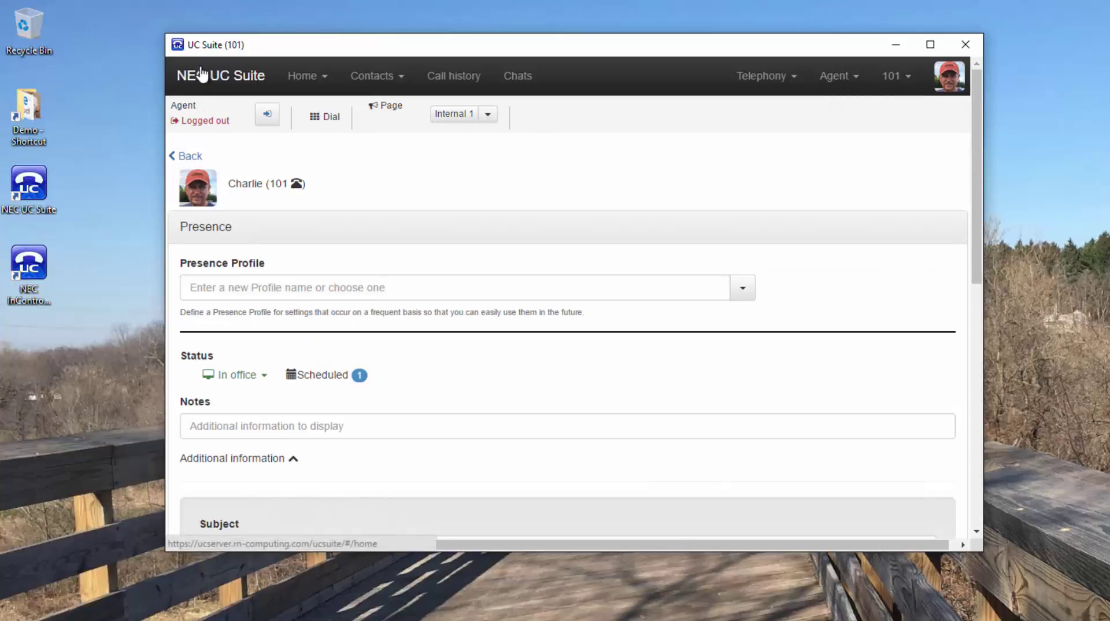
{"action": "left_click", "coordinate": [200, 82]}
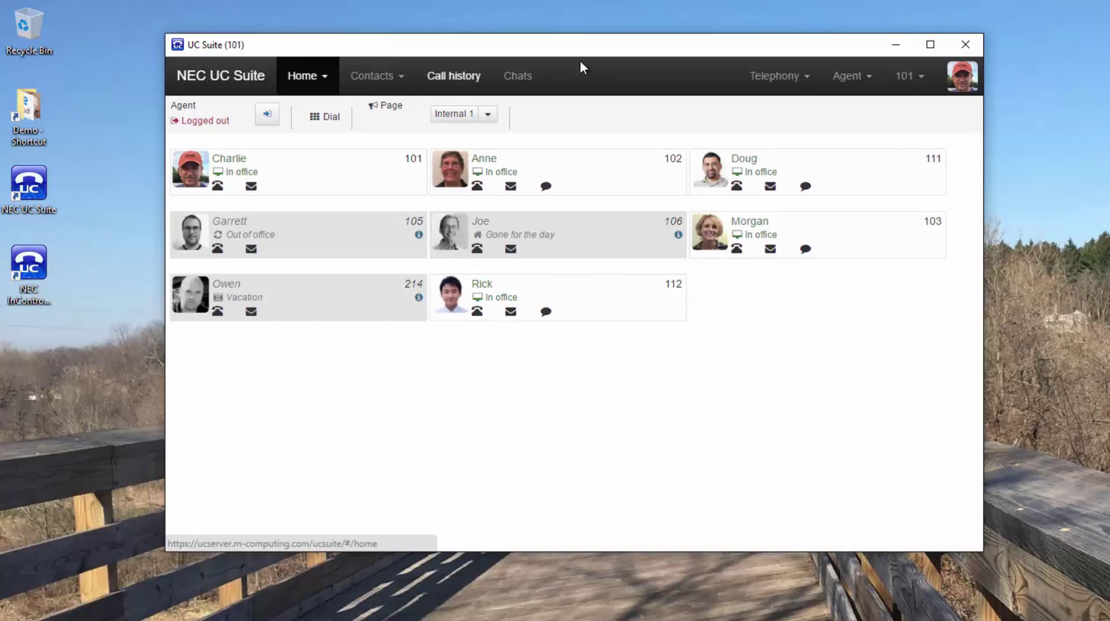
Sign out of UC Suite with the presence updated to show GFD Profile.
{"action": "left_click", "coordinate": [914, 78]}
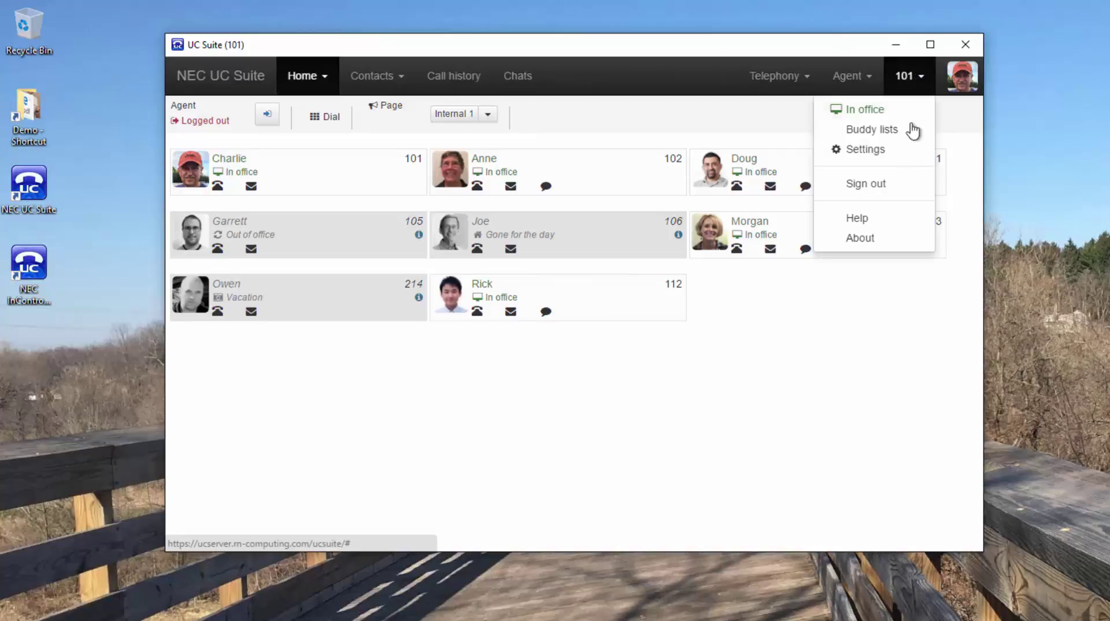
{"action": "left_click", "coordinate": [879, 194]}
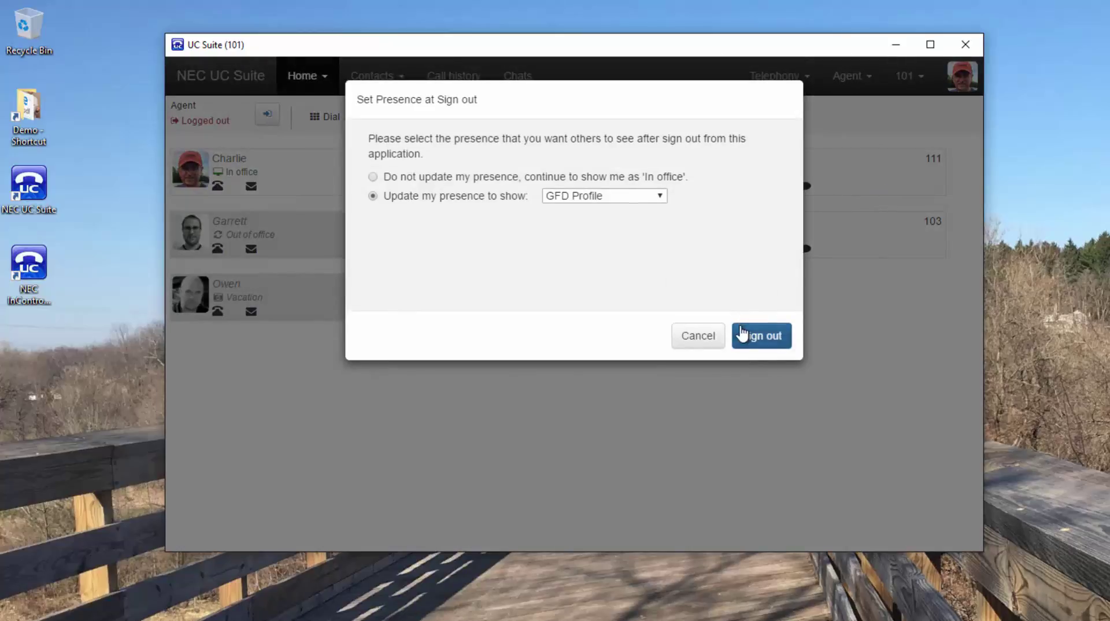
{"action": "left_click", "coordinate": [744, 341]}
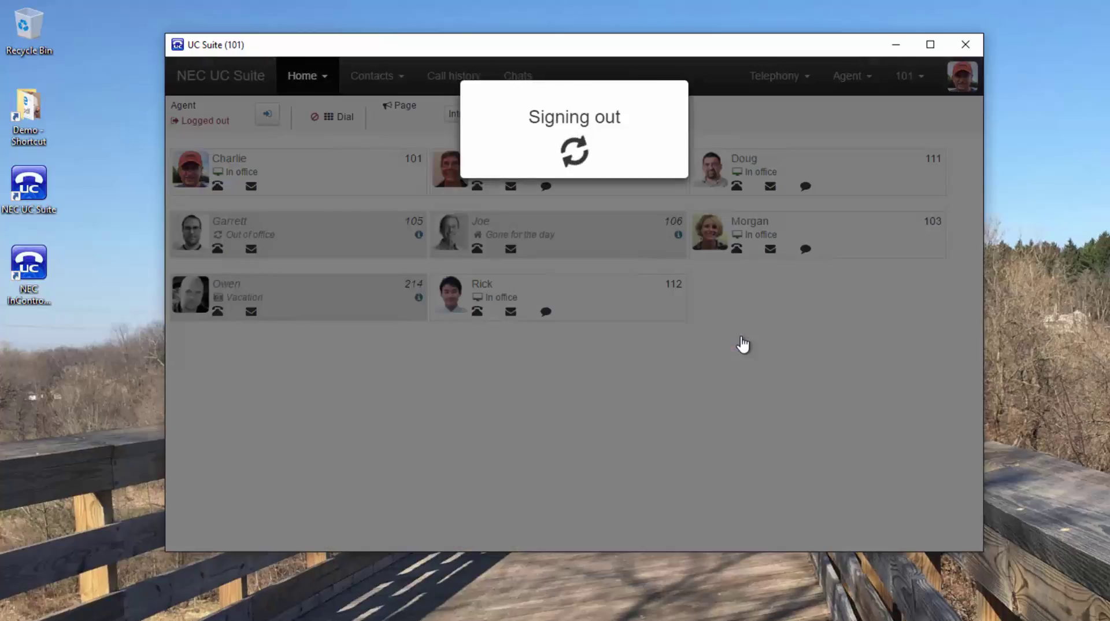